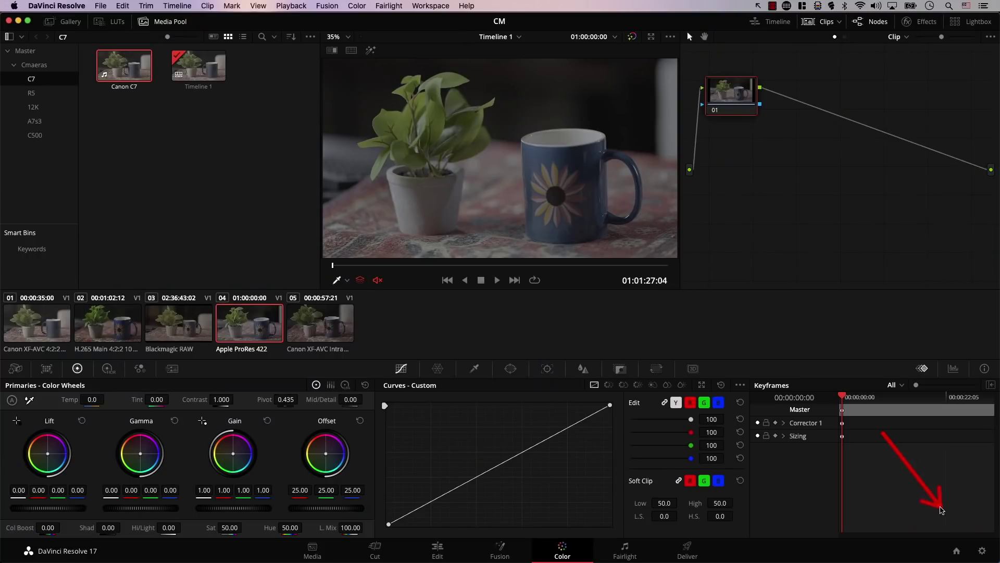
Step: Set the project's color science to DaVinci YRGB Color Managed with automatic color management, SDR processing and SDR Rec.709 output, and save the settings
click(977, 547)
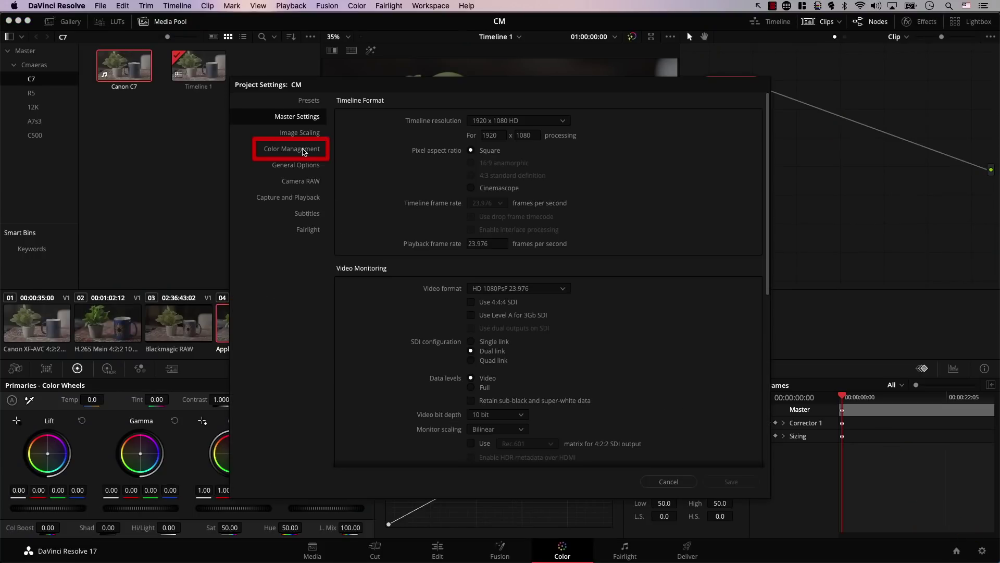
click(284, 151)
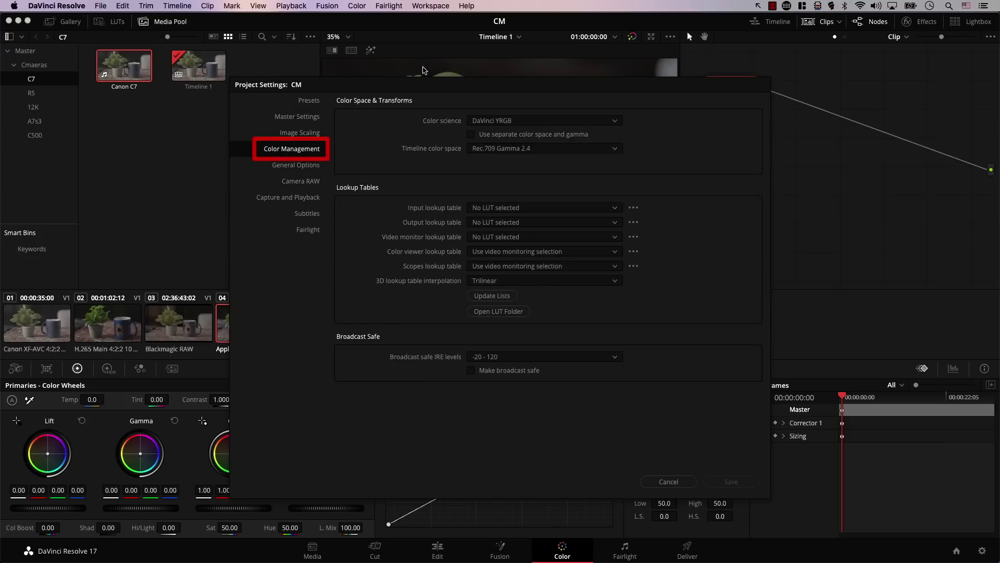
click(489, 124)
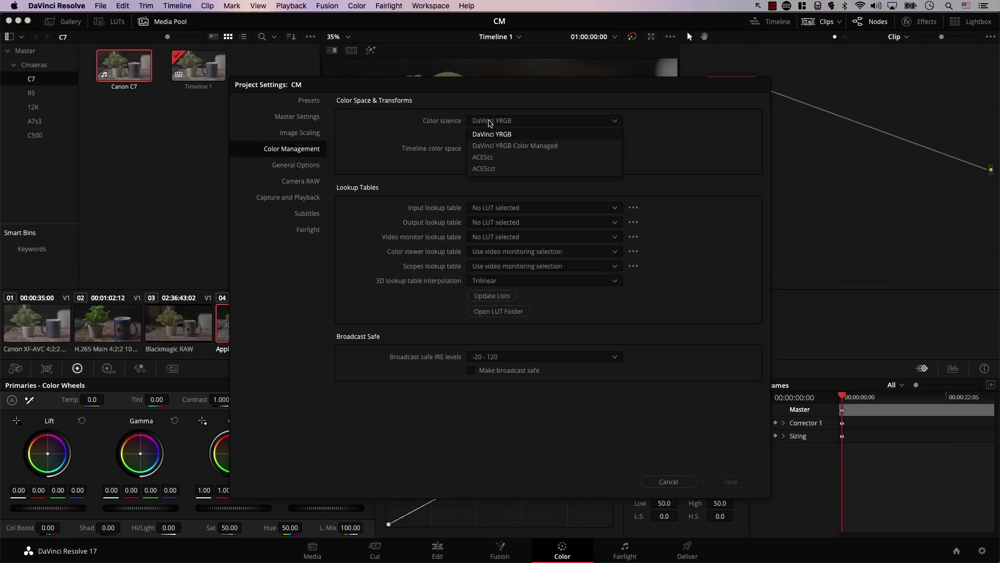
click(520, 146)
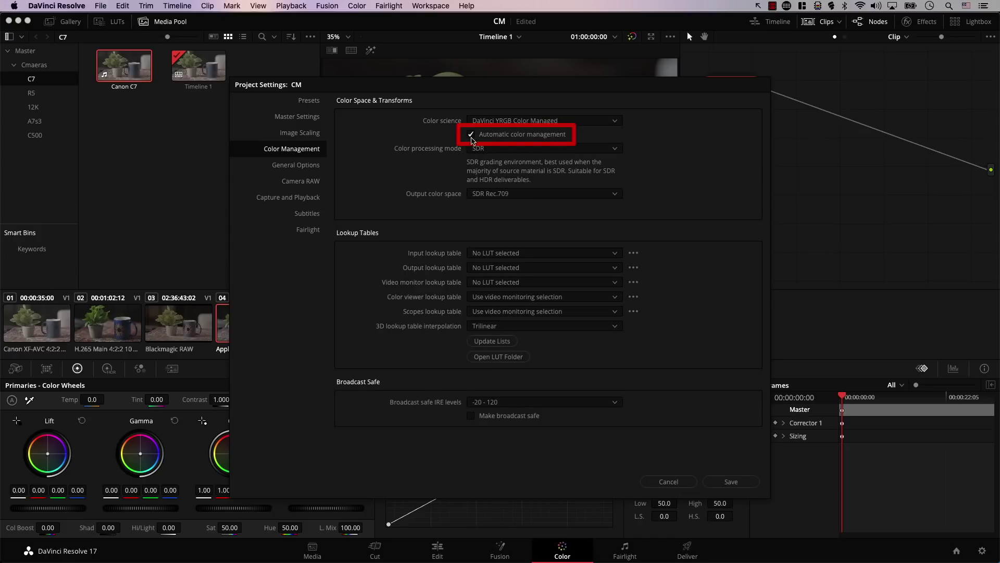
click(525, 151)
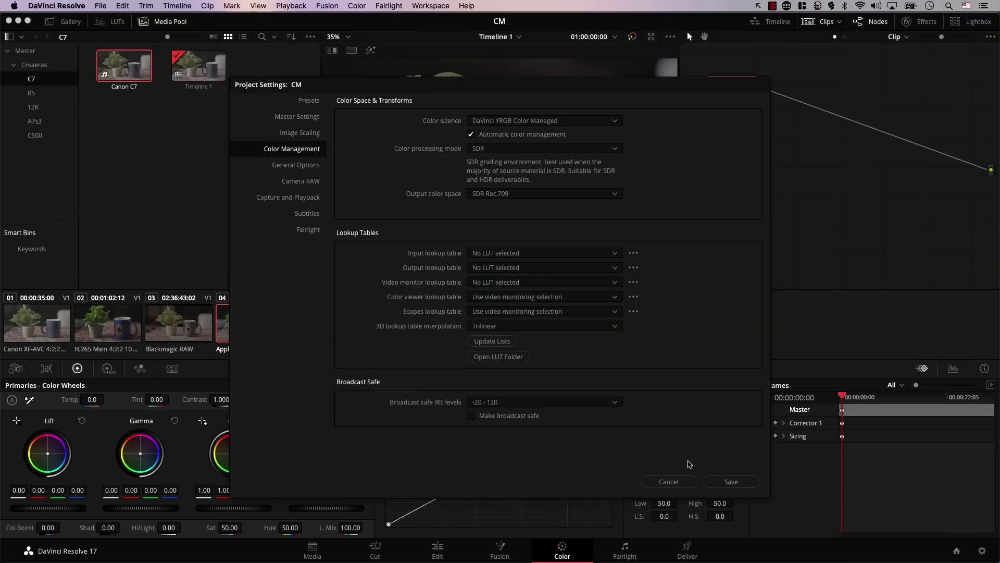
click(722, 487)
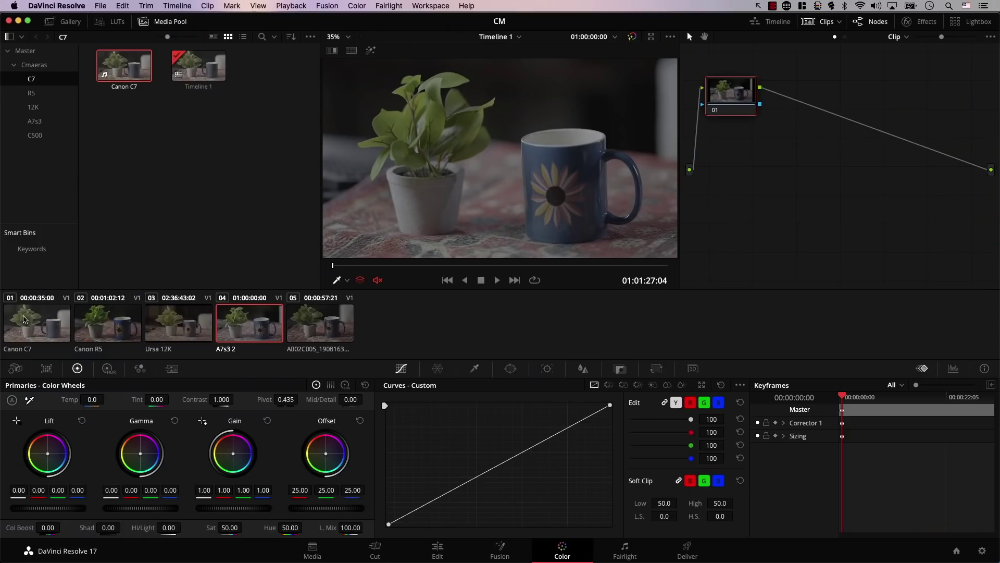
Step: Examine how the Canon C7, Canon R5, Ursa 12K, A7s3 2 and C500.MXF clips look under the project's color management
click(35, 332)
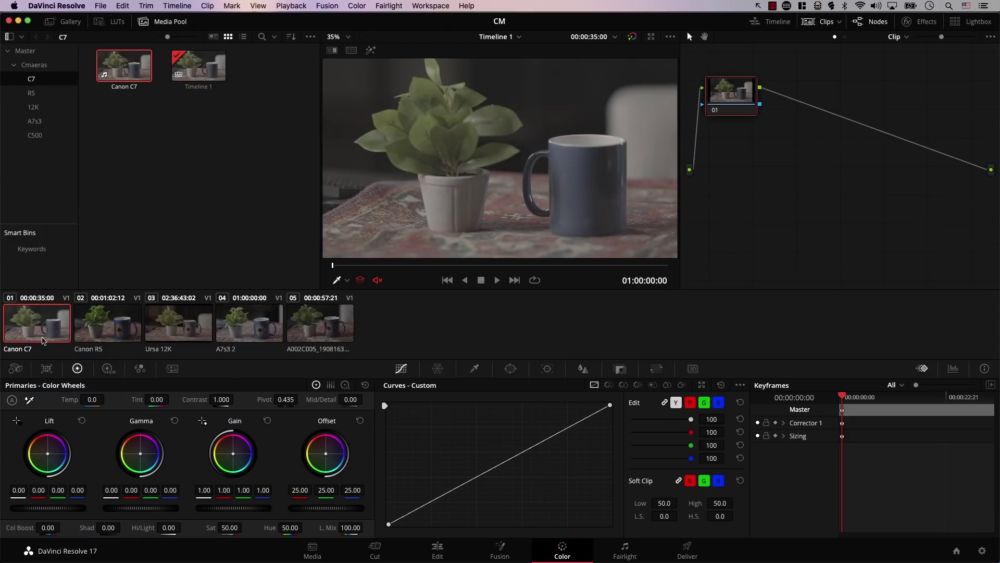
click(101, 333)
click(47, 321)
click(87, 338)
click(67, 338)
click(96, 338)
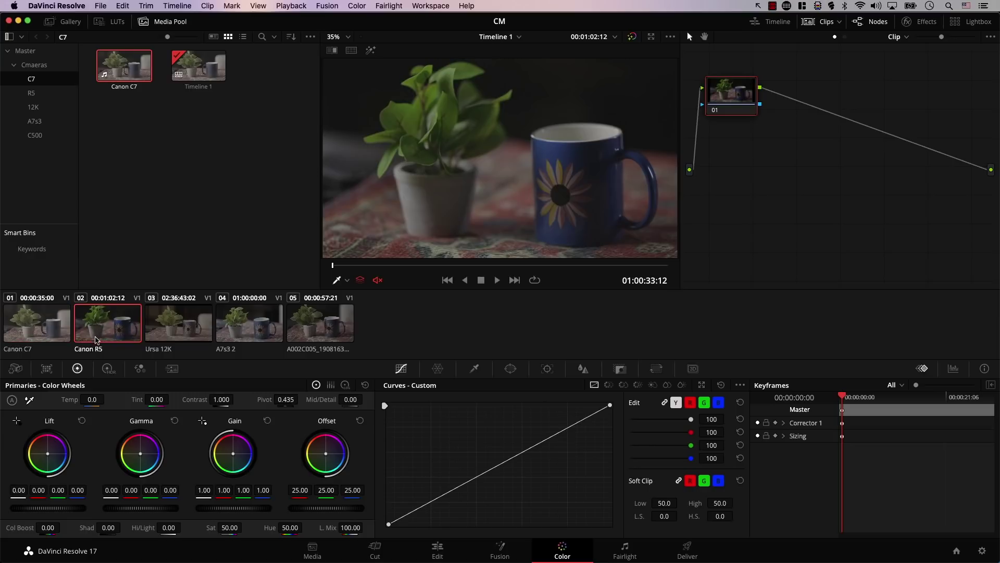
click(177, 342)
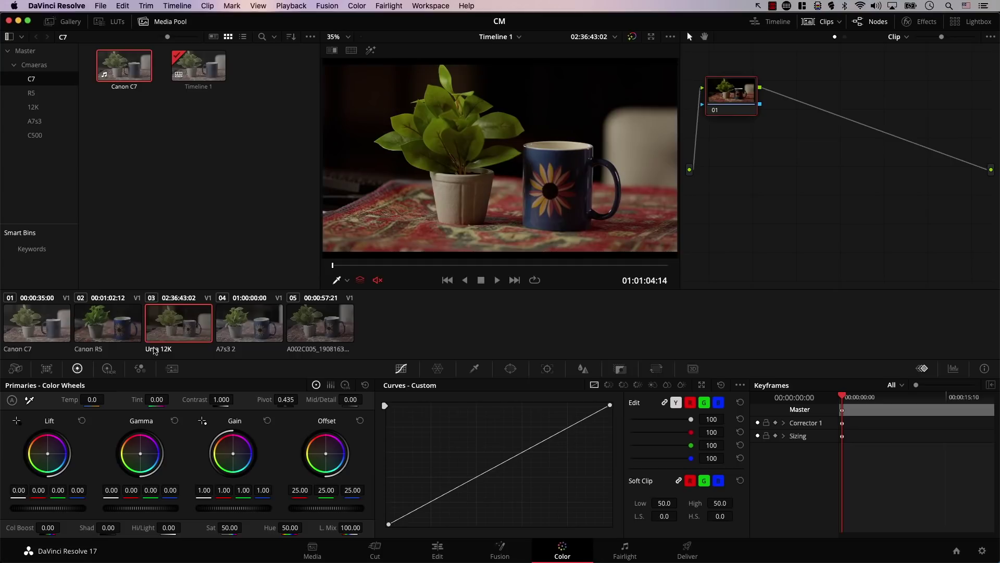
click(246, 336)
click(311, 341)
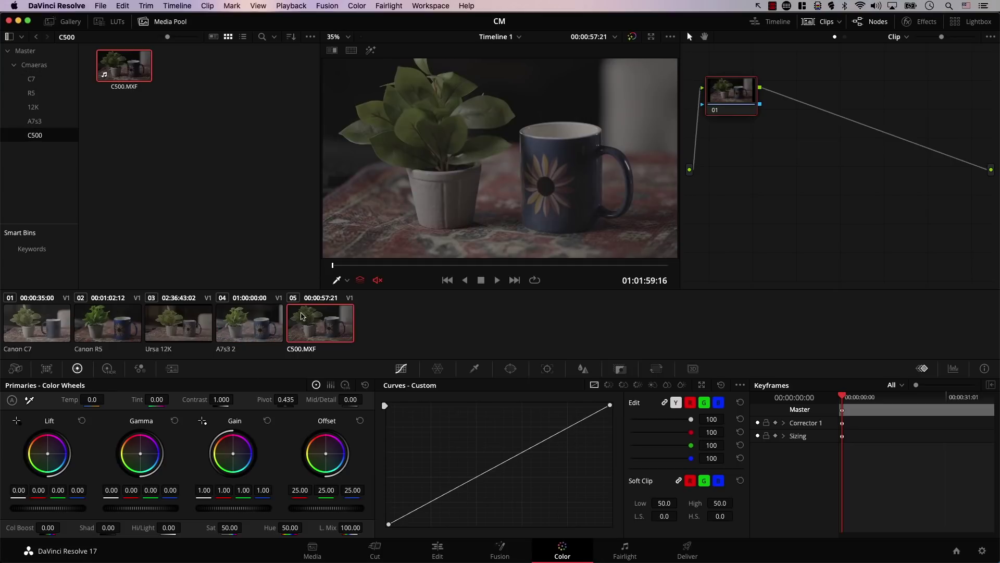
click(246, 330)
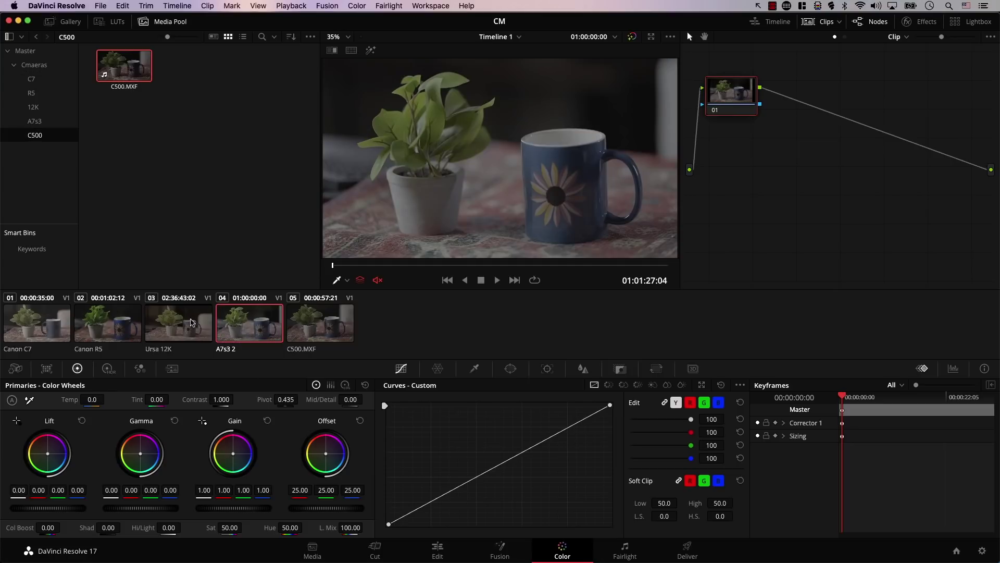
click(184, 328)
click(122, 324)
click(61, 321)
click(103, 327)
click(214, 323)
click(295, 338)
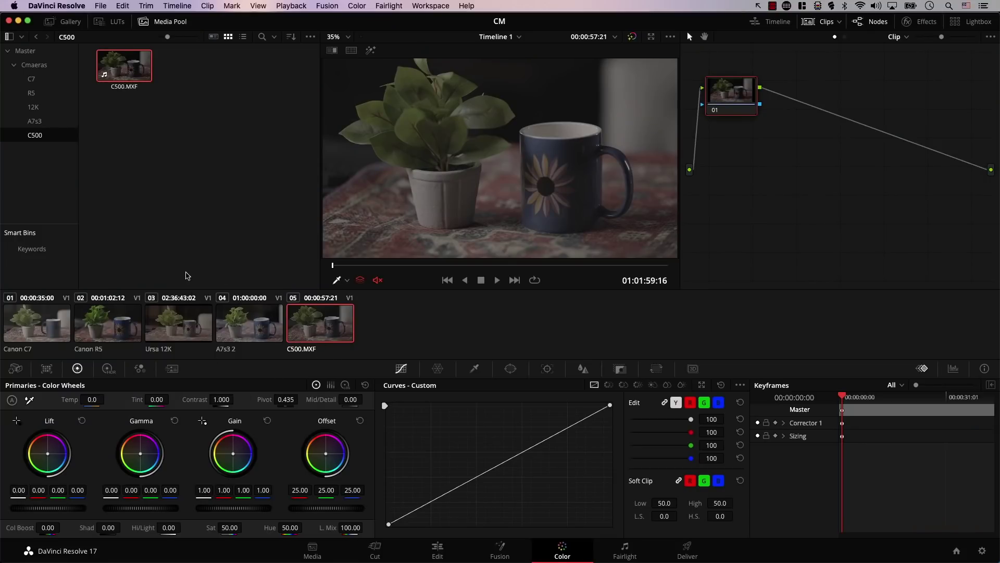
right_click(316, 330)
mouse_move(383, 299)
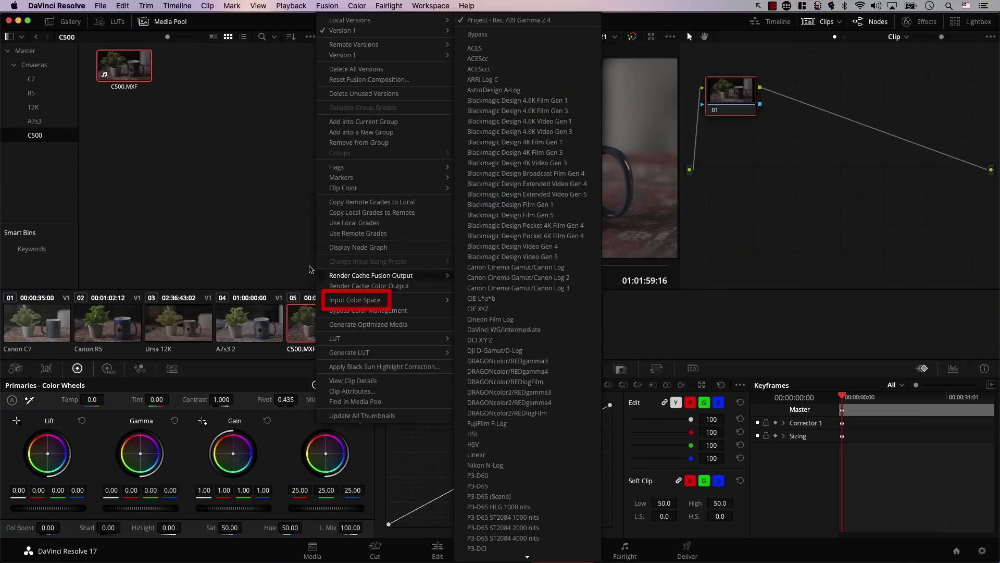
mouse_move(359, 303)
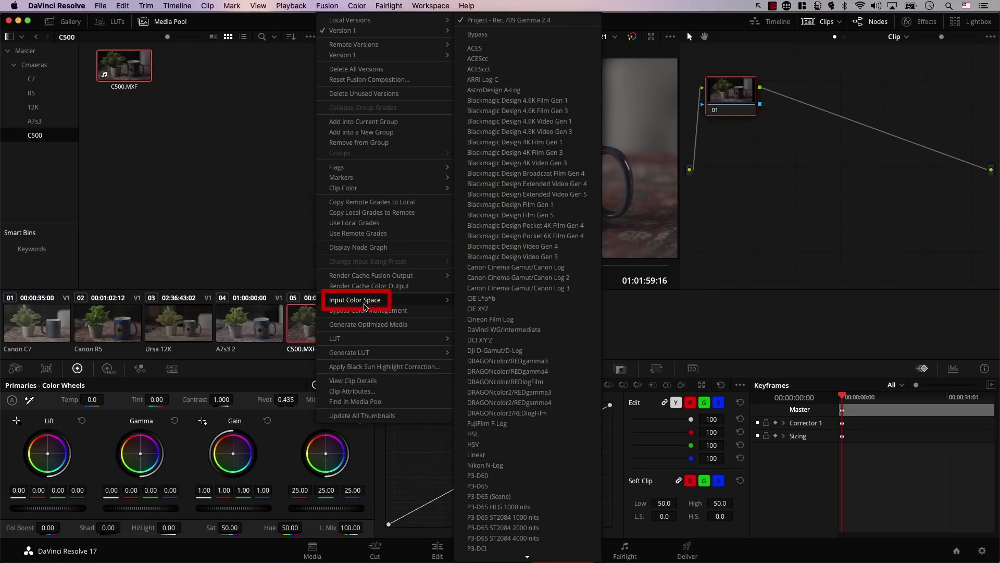
key(Escape)
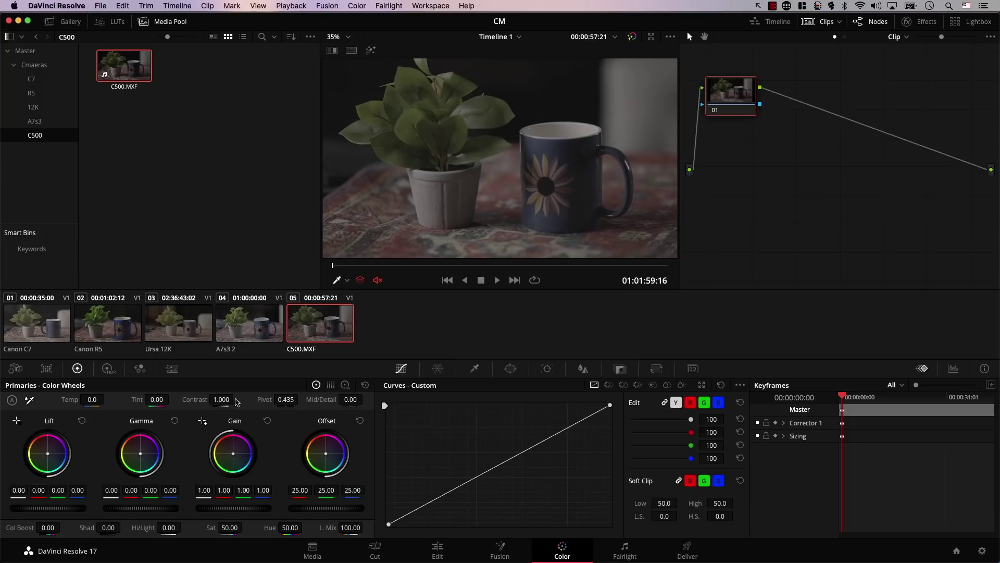
Step: Set the input color space of the C500.MXF clip to Canon Cinema Gamut/Canon Log 3 and scrub through the clip
right_click(328, 323)
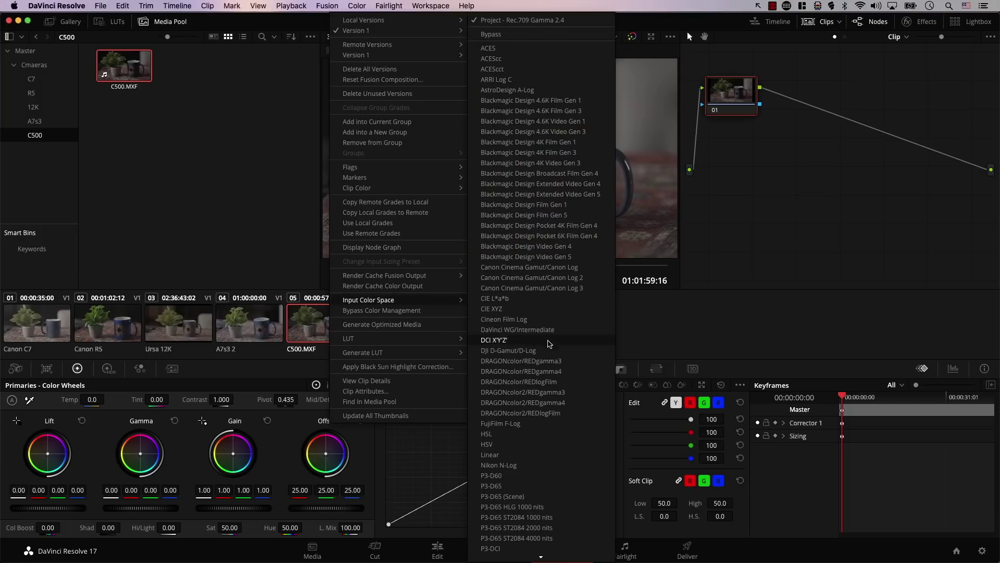
click(541, 290)
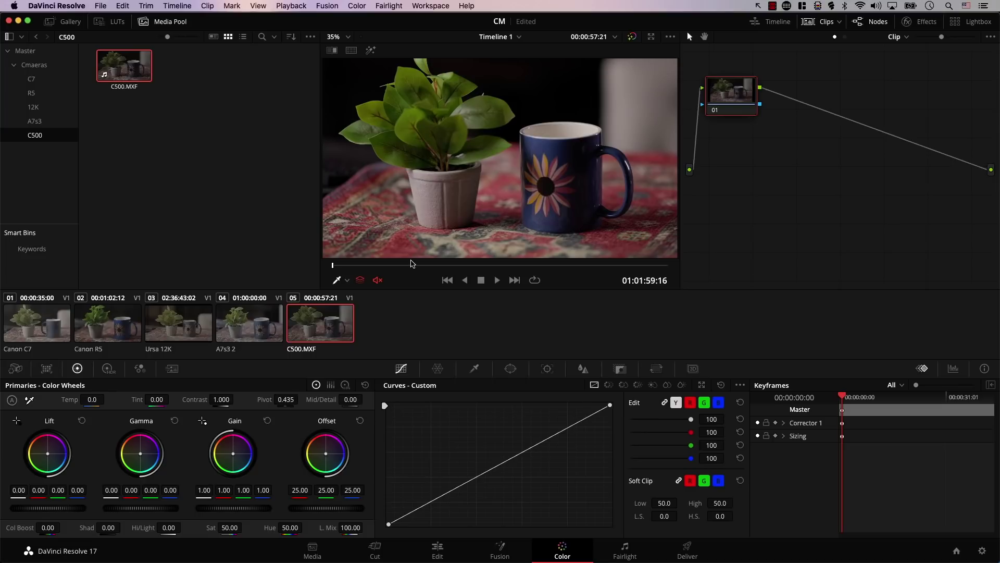
drag(409, 268, 436, 268)
Step: Set the input color space of the A7s3 2 clip to S-Gamut3.Cine/S-Log3
click(229, 340)
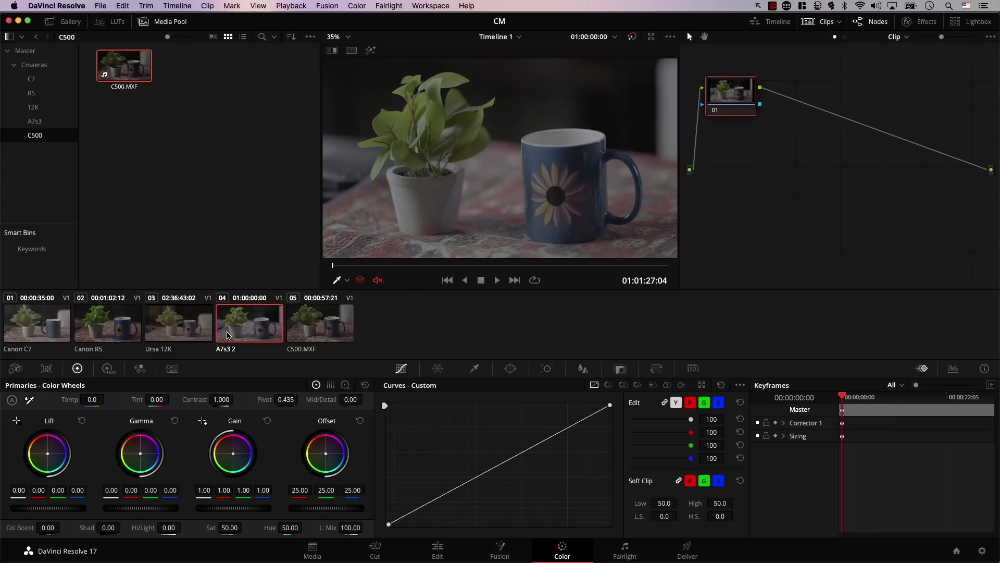
right_click(234, 338)
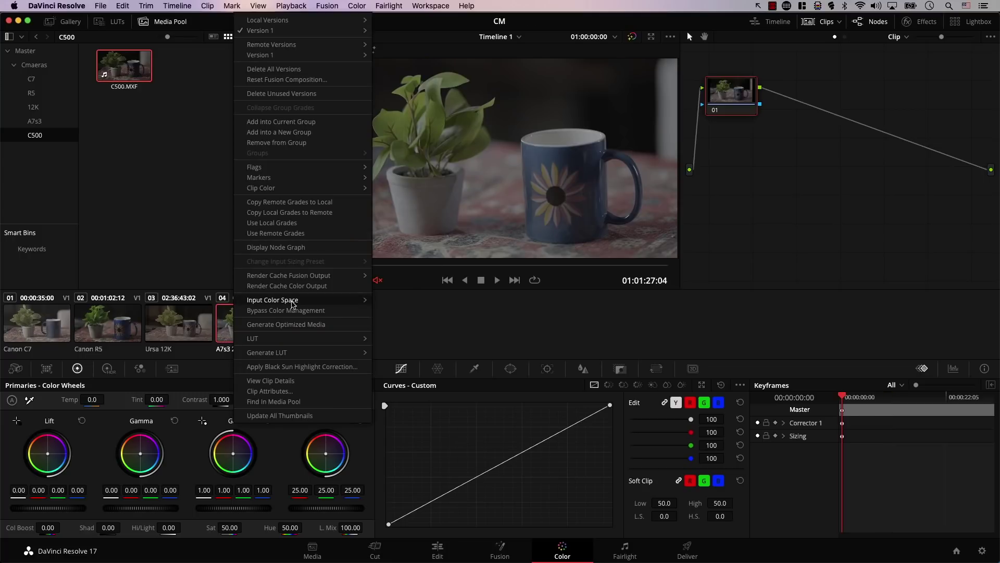
mouse_move(293, 301)
scroll(404, 394, down, 5)
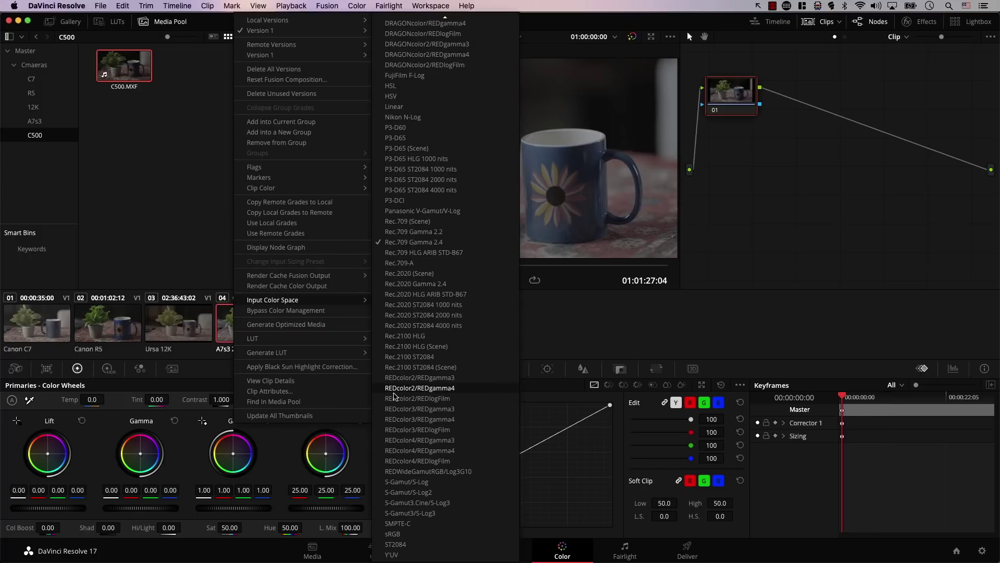
click(399, 504)
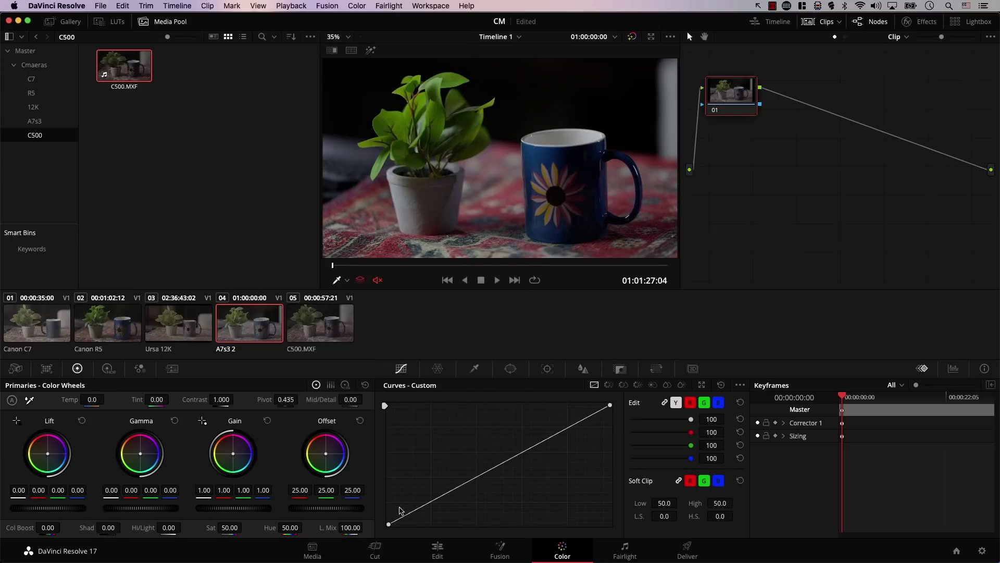
Step: Compare the A7s3 2 clip with the C500.MXF clip, and check the options of the Ursa 12K clip
click(301, 332)
click(282, 332)
click(293, 330)
click(260, 336)
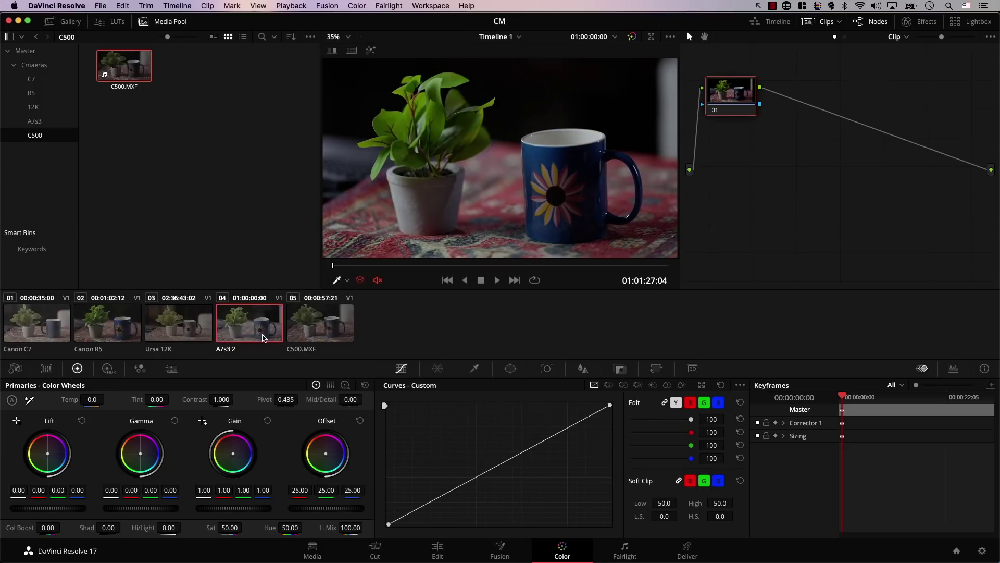
click(295, 330)
click(255, 327)
click(293, 332)
click(262, 332)
click(166, 330)
right_click(167, 329)
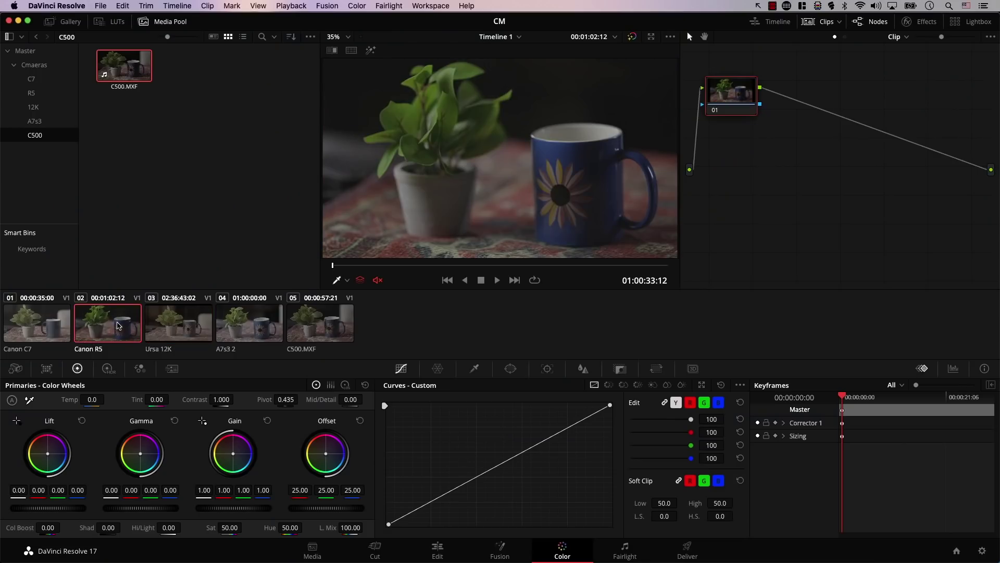
Step: Set the input color space of the Canon R5 and Canon C7 clips to Canon Cinema Gamut/Canon Log 3 and compare the clips
mouse_move(188, 301)
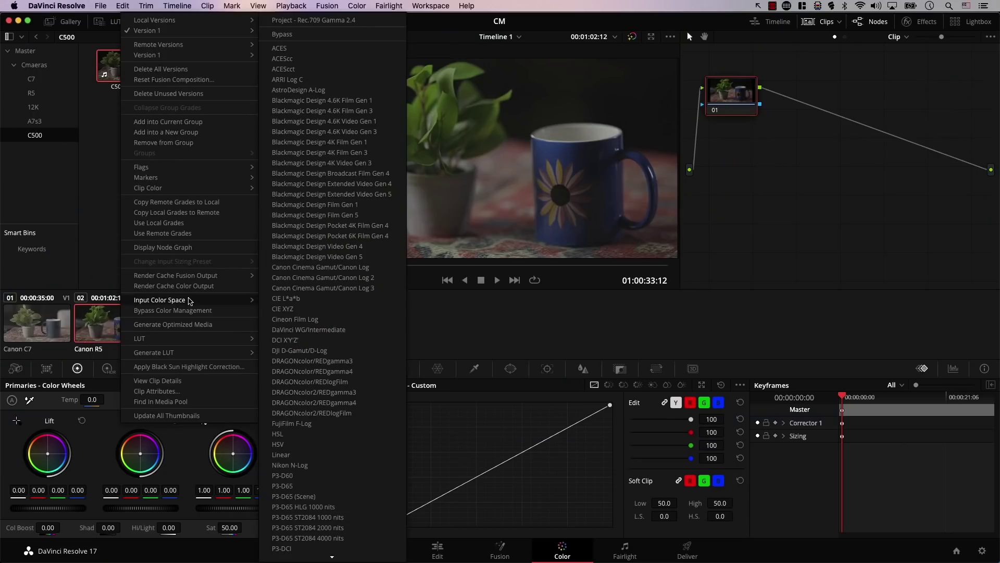
click(337, 291)
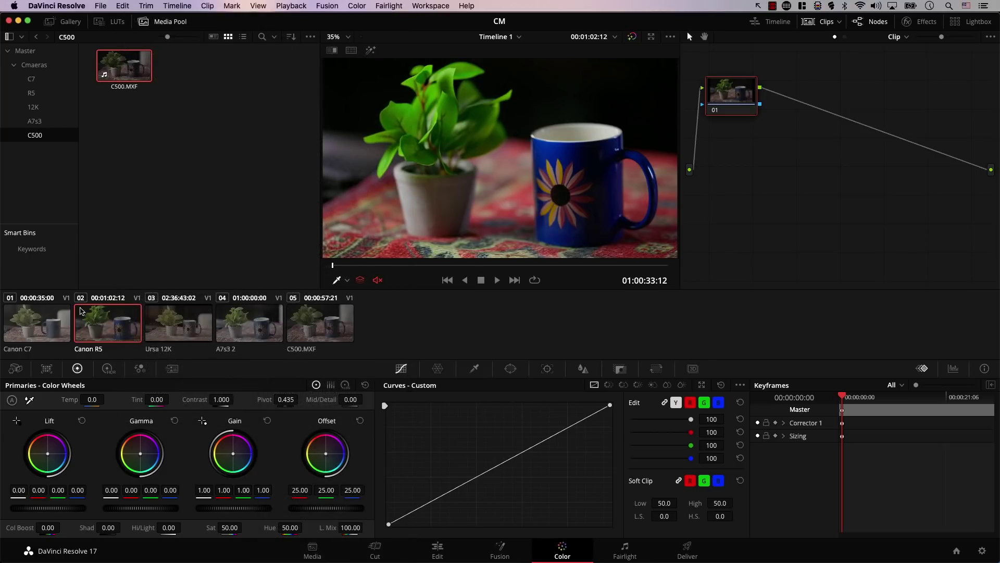
right_click(43, 315)
mouse_move(96, 301)
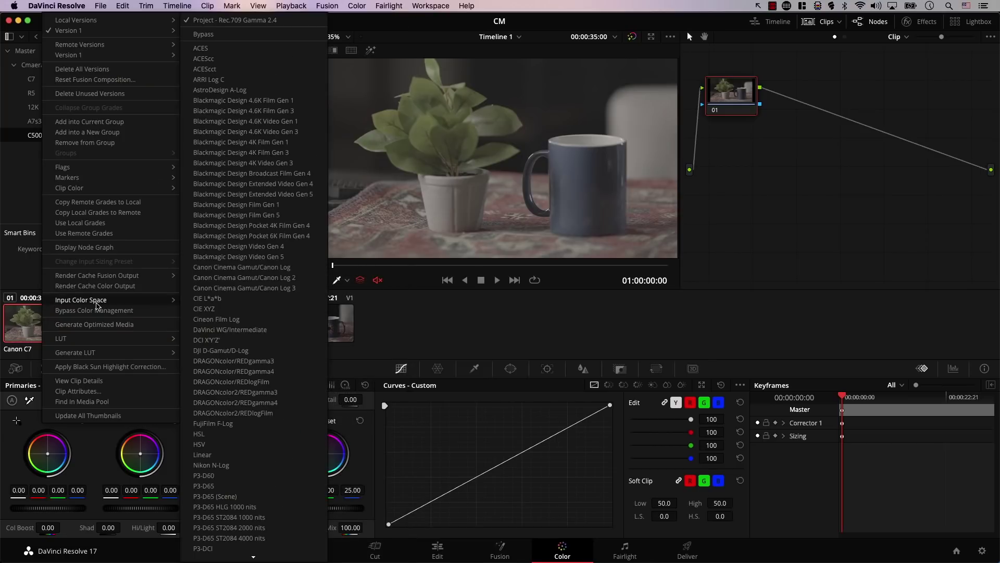
click(237, 288)
click(116, 327)
click(47, 328)
click(103, 328)
click(208, 339)
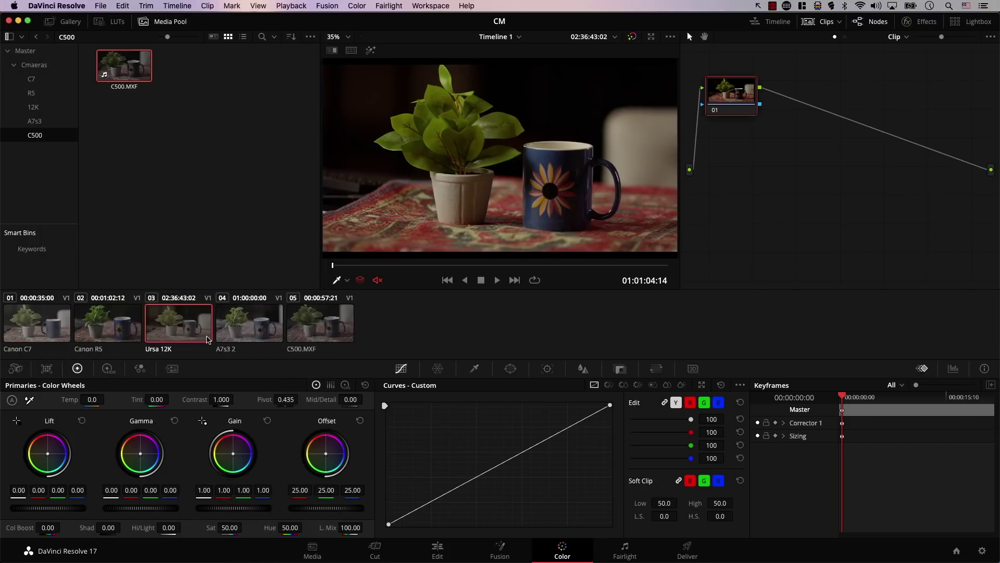
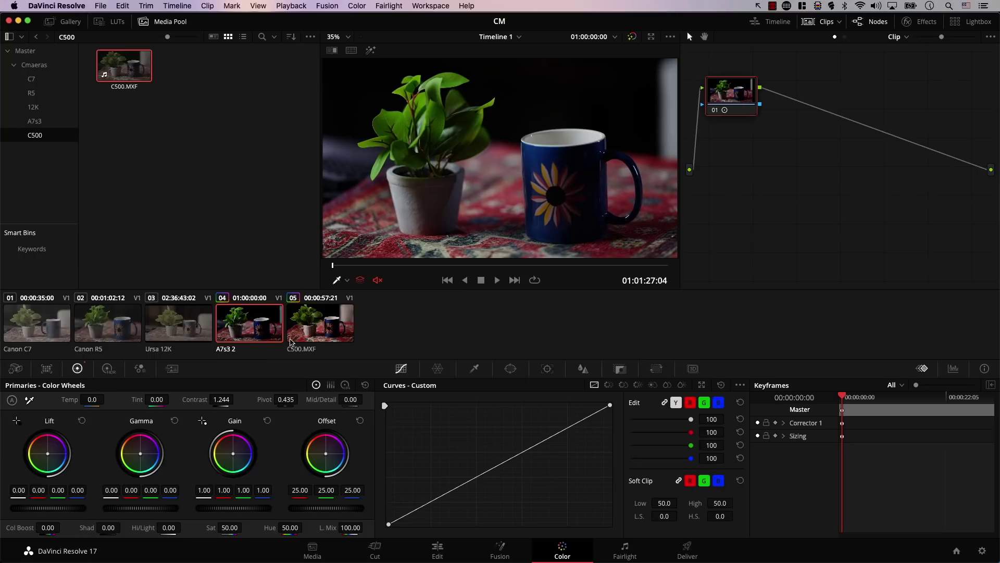
Step: Warm the C500.MXF clip to a temperature of 400 and the A7s3 2 clip to 730
click(304, 327)
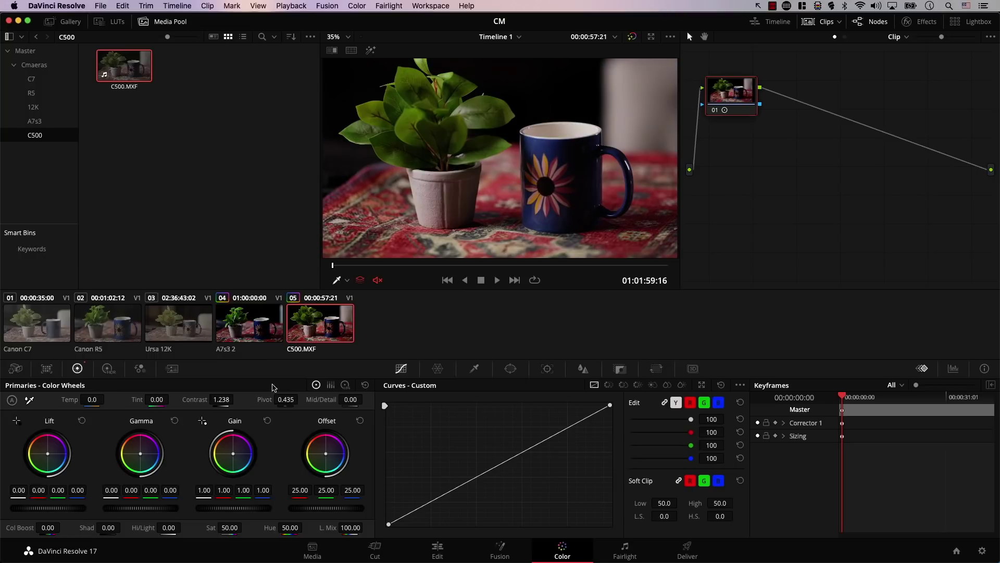
click(238, 336)
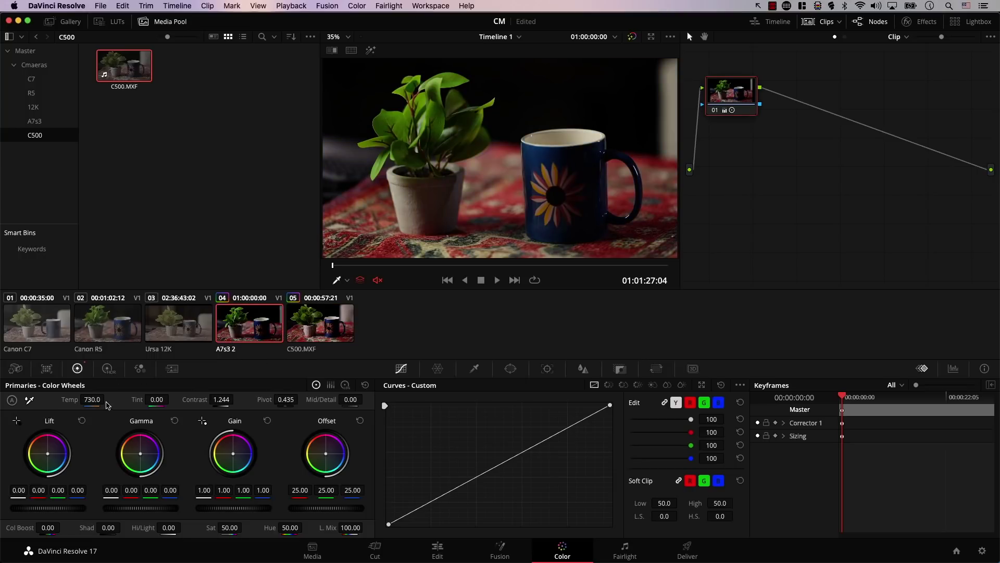
Step: Compare the color match between the A7s3 2 and C500.MXF clips by alternating between them
key(Down)
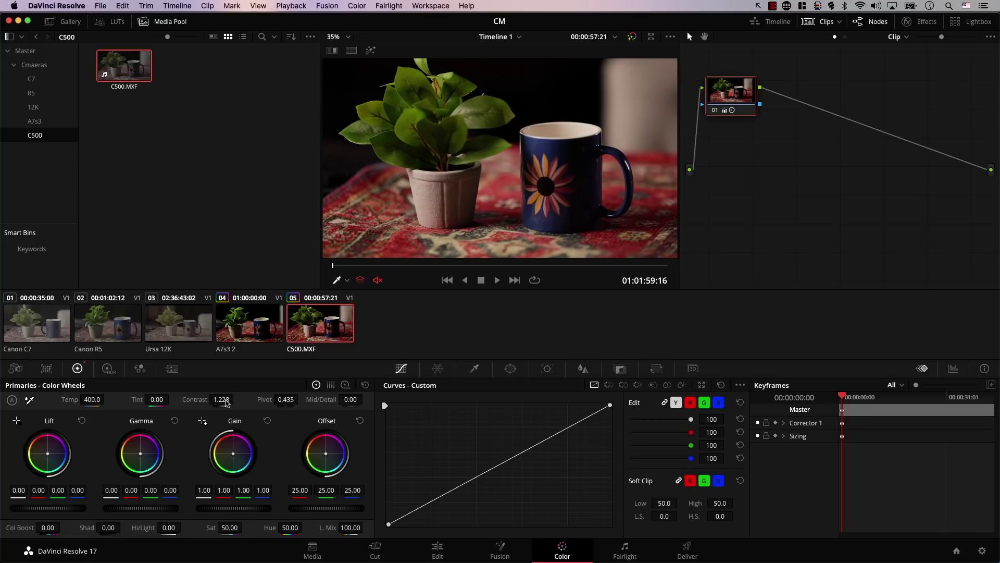
key(Up)
key(Down)
key(Up)
key(Down)
key(Up)
key(Down)
Step: Set the contrast of the Ursa 12K clip to 1.098, and give the Canon R5 clip a contrast of 1.154 and a temperature of 270
click(191, 335)
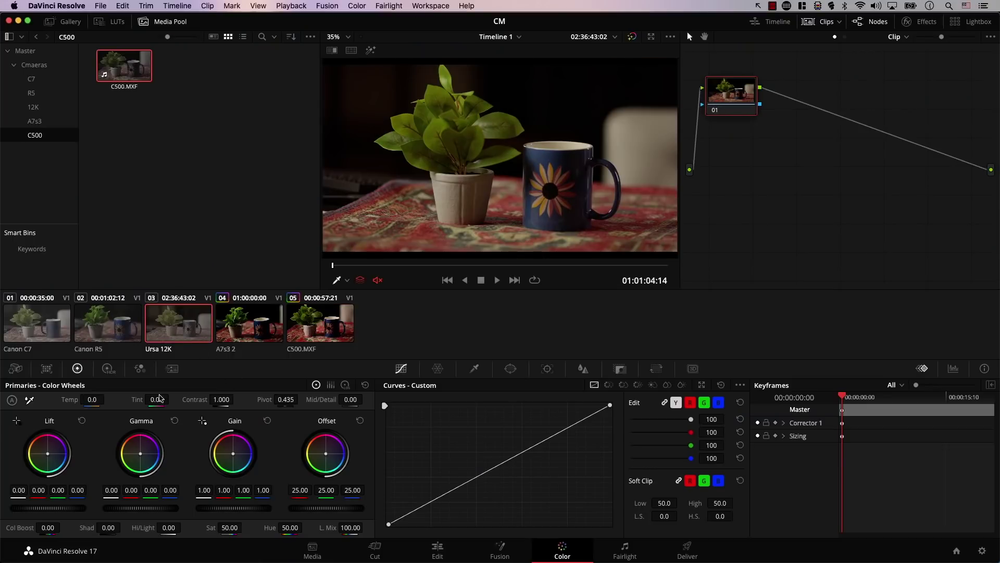
drag(229, 402, 258, 405)
click(116, 340)
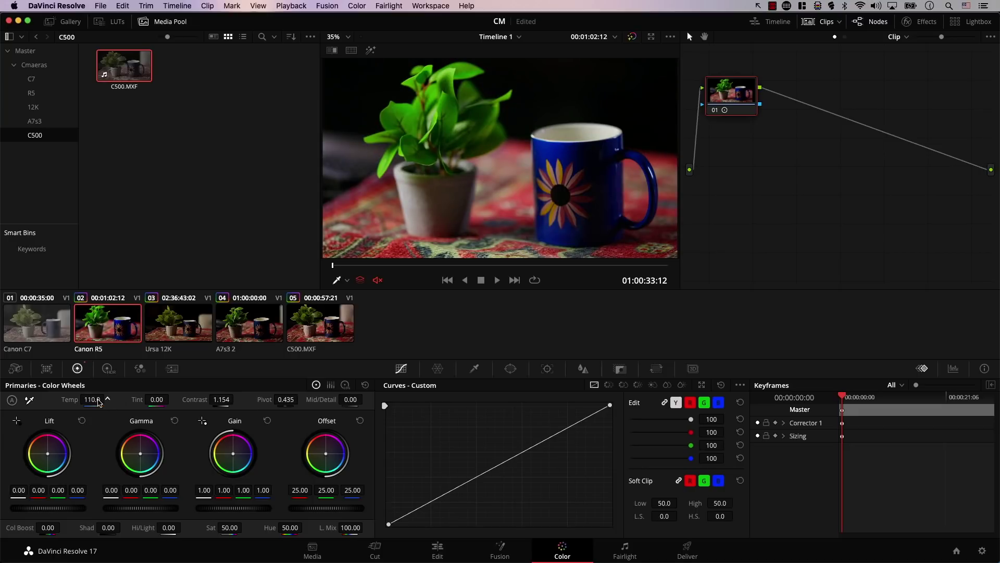
Step: Adjust the Canon C7 clip to a contrast of 1.184, a temperature of 290 and an offset of 5.60
click(37, 334)
drag(322, 509, 282, 509)
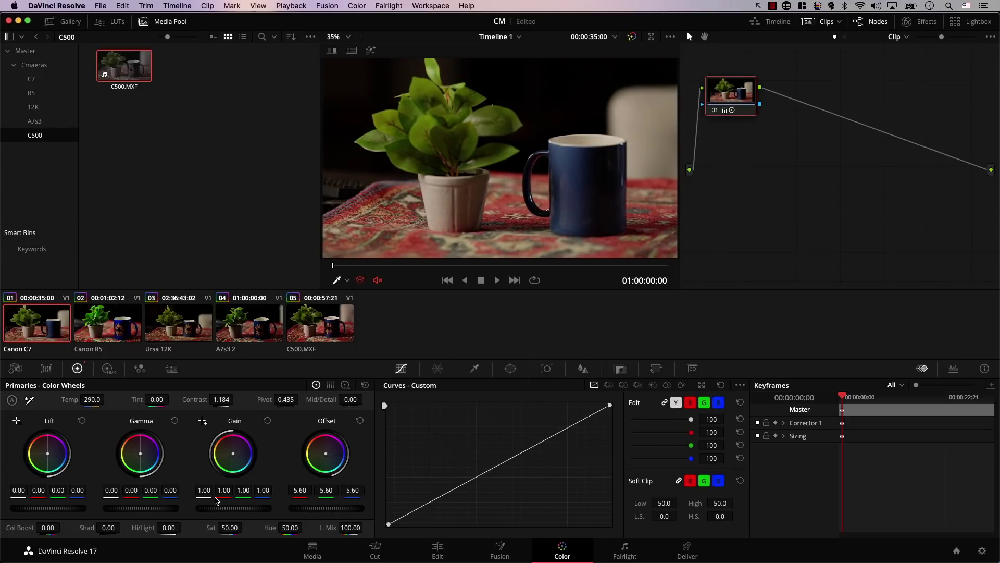
Step: Compare the adjusted Canon R5, Ursa 12K, A7s3 2 and C500.MXF clips for a consistent look
click(107, 326)
click(193, 331)
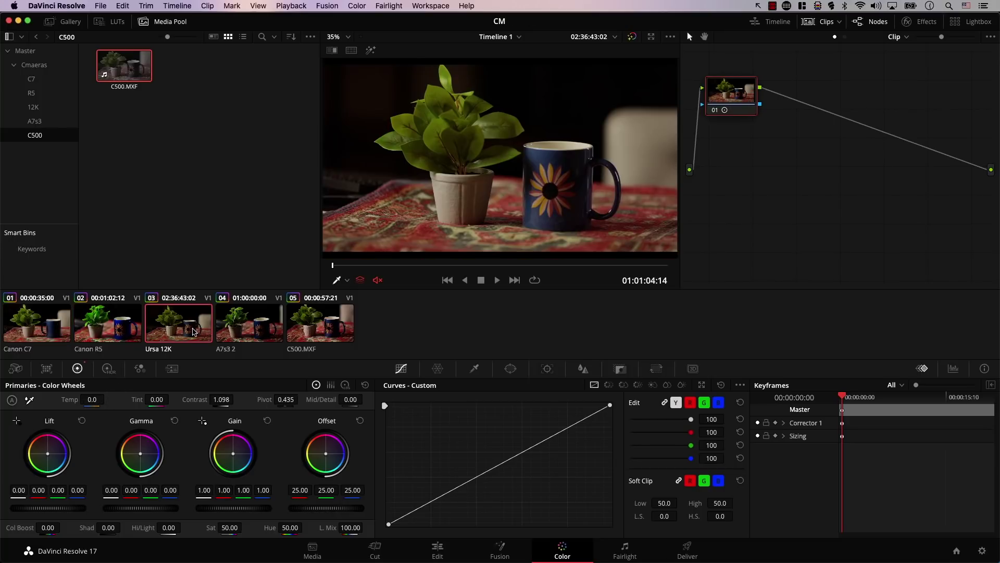
click(292, 322)
click(229, 327)
click(205, 329)
click(83, 334)
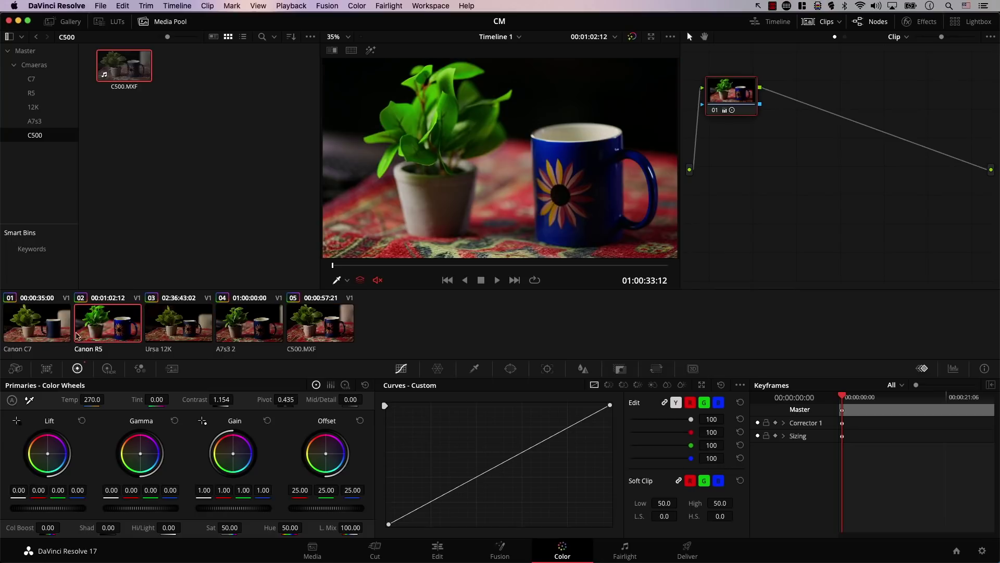
click(155, 330)
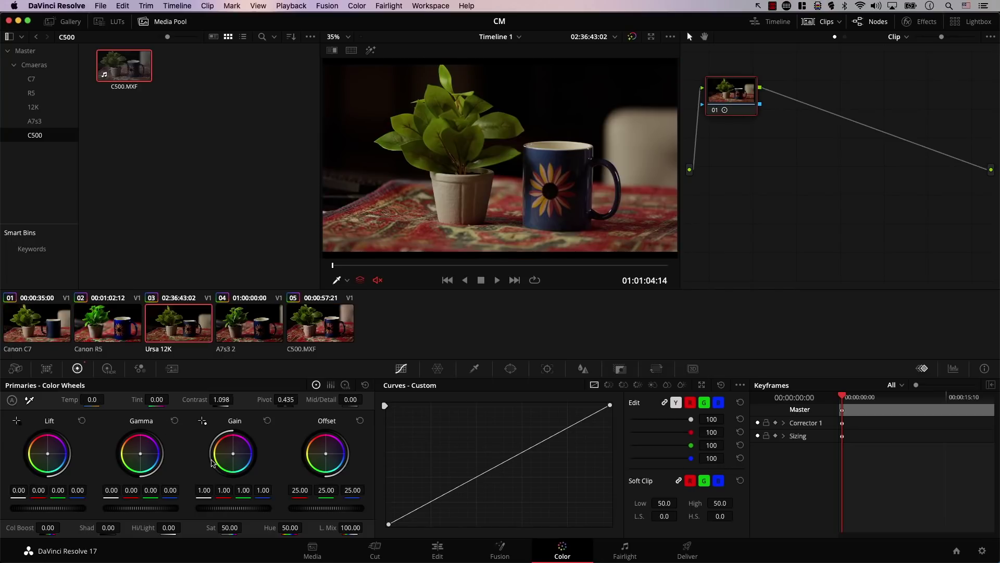